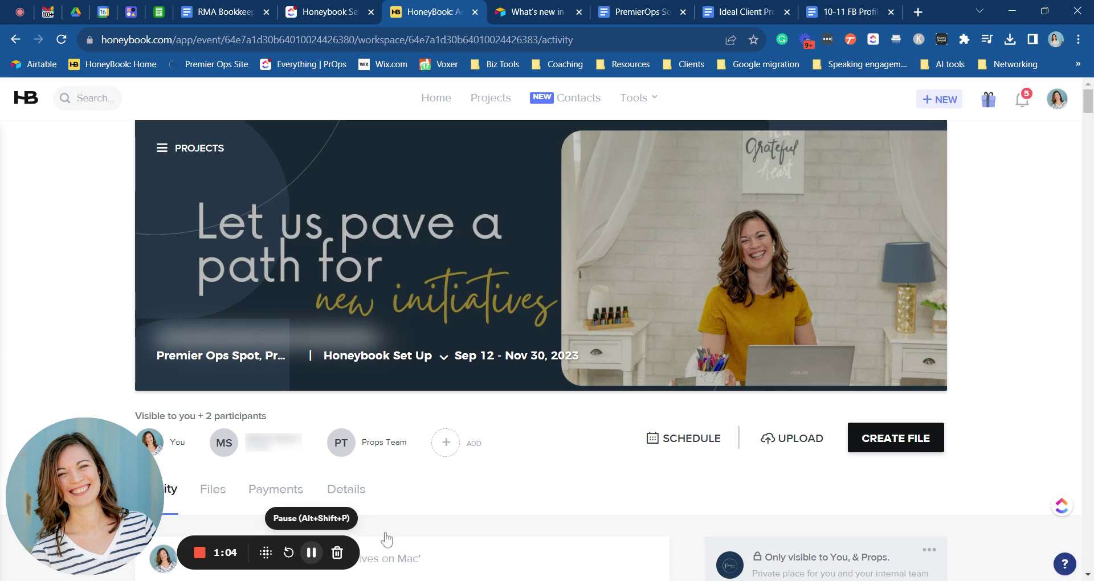
- Open the Tier 1 Comprehensive Support file from the project and examine its invoice's payment due dates, autopay details and statuses
scroll(521, 500, "down", 2)
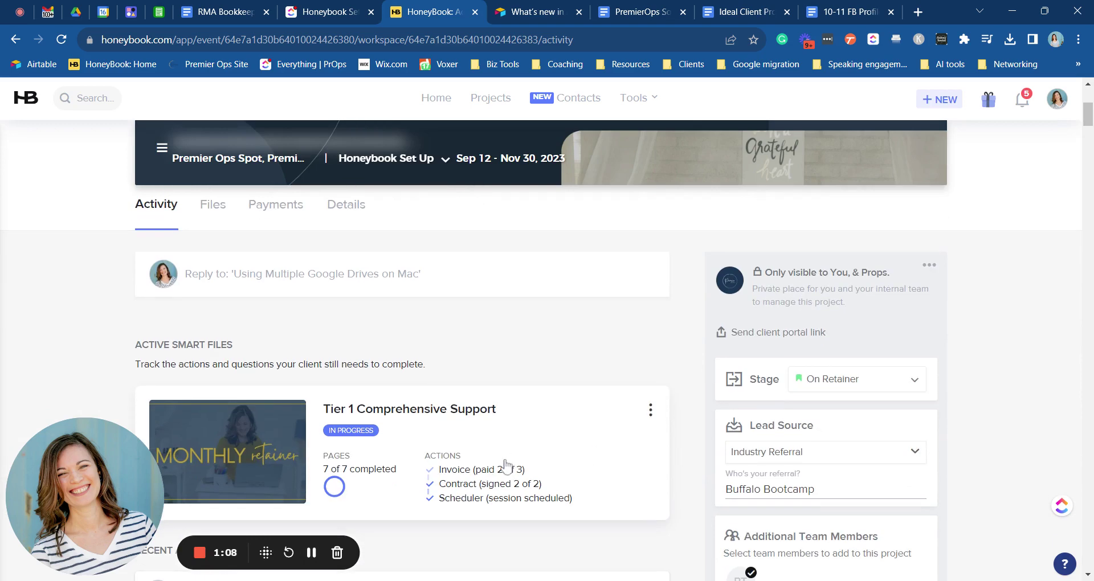
left_click(492, 448)
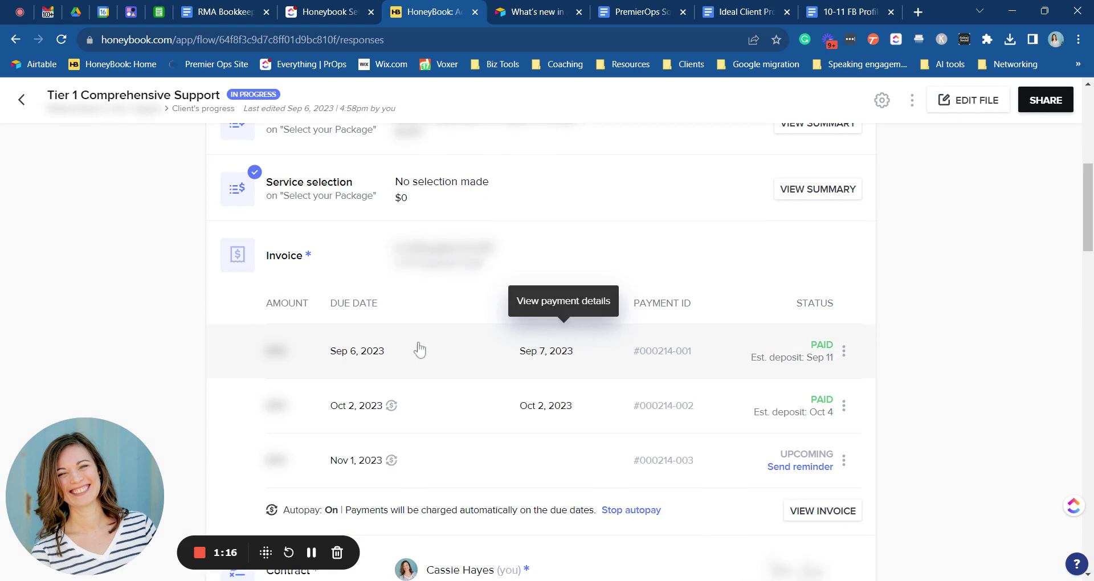
mouse_move(391, 412)
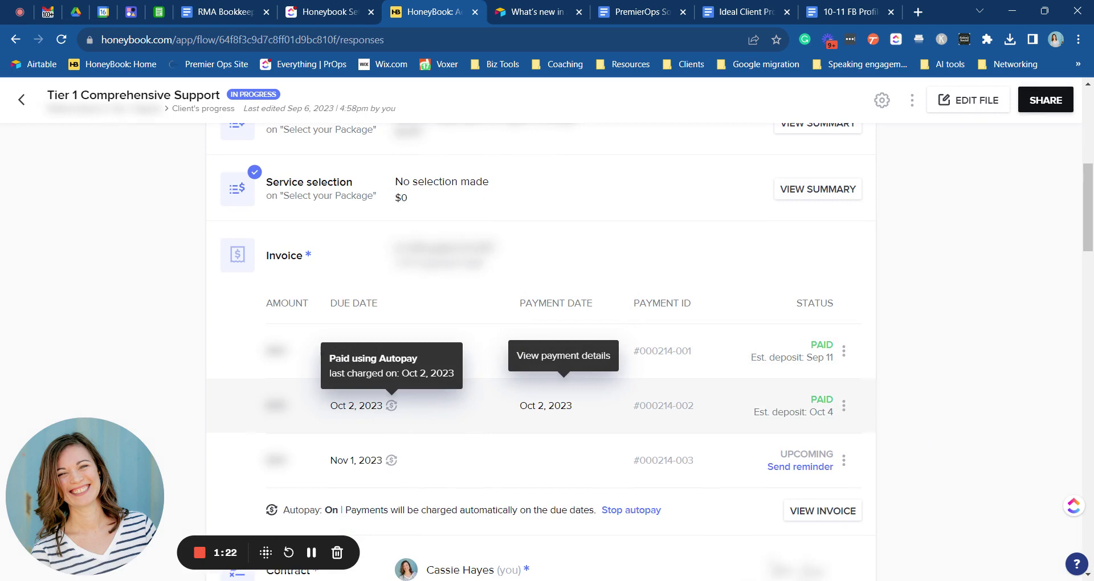
mouse_move(393, 462)
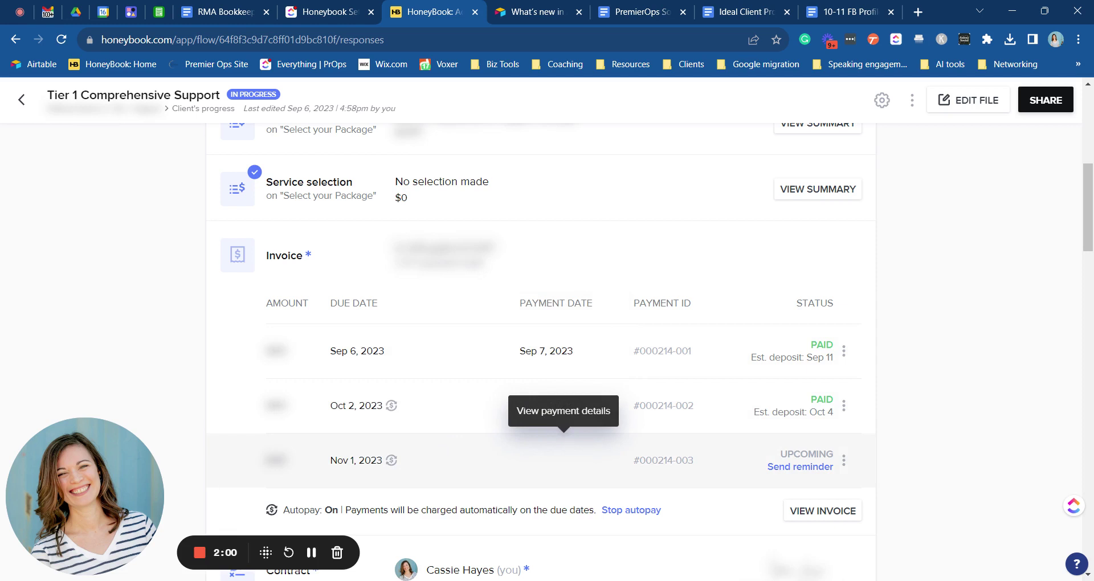
scroll(431, 469, "up", 6)
scroll(430, 469, "up", 2)
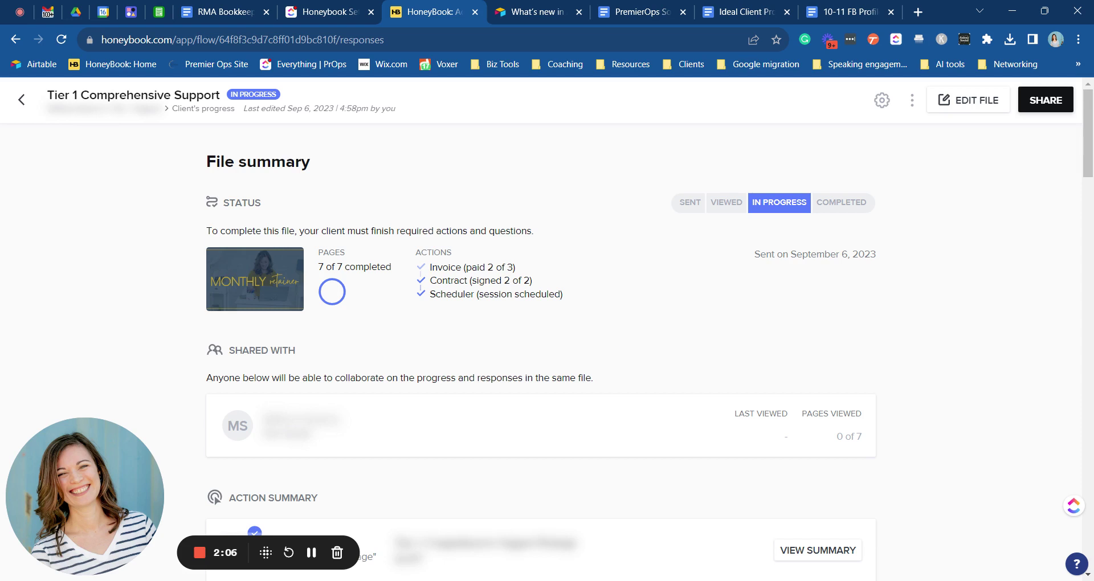
left_click(312, 552)
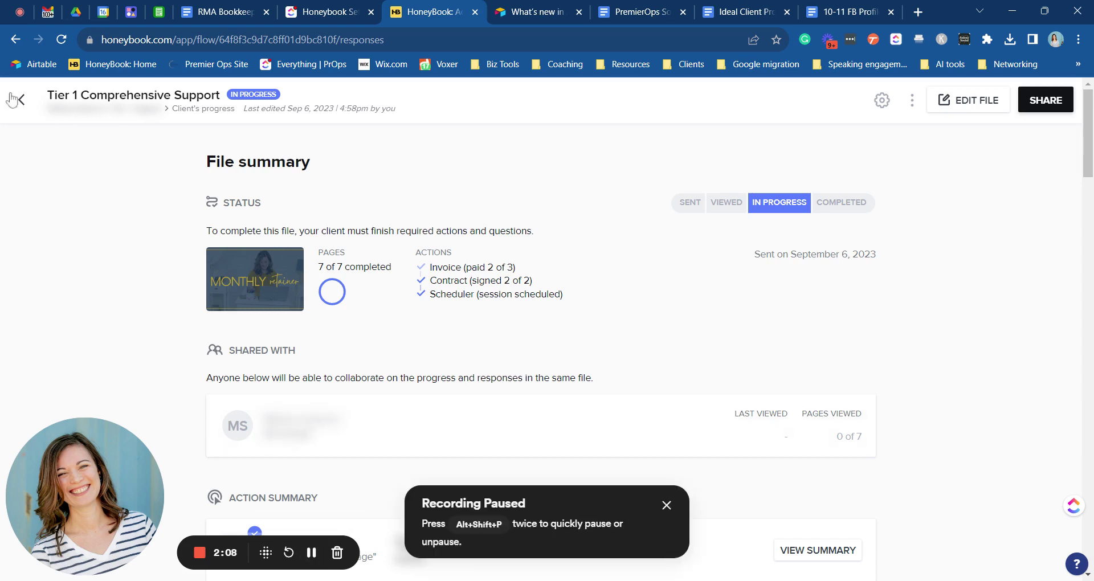
left_click(18, 102)
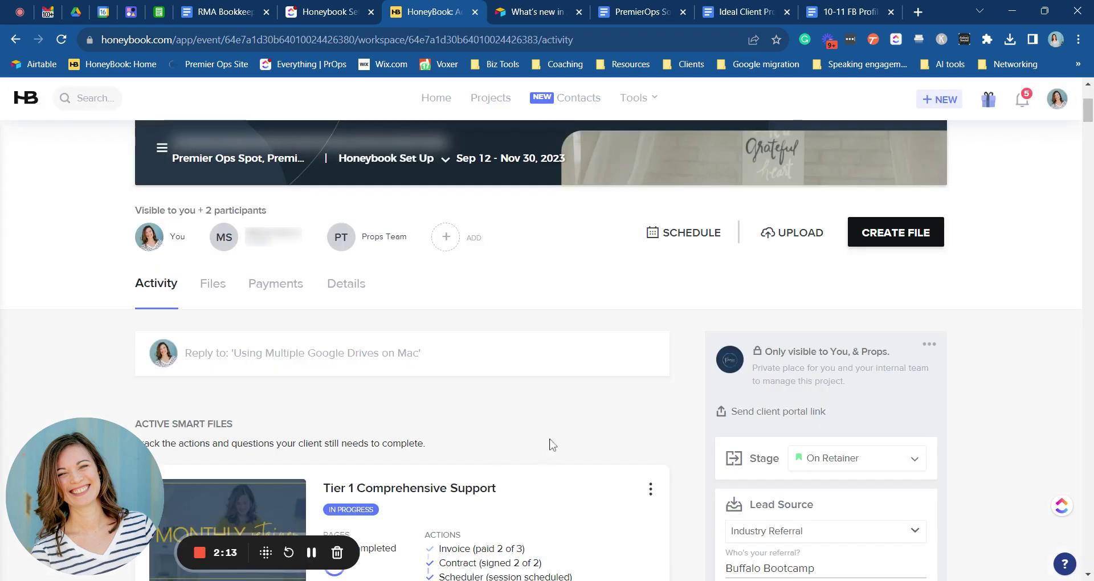
- Create a new invoice file in the project from the Basic Invoice template in the Invoices folder
left_click(888, 233)
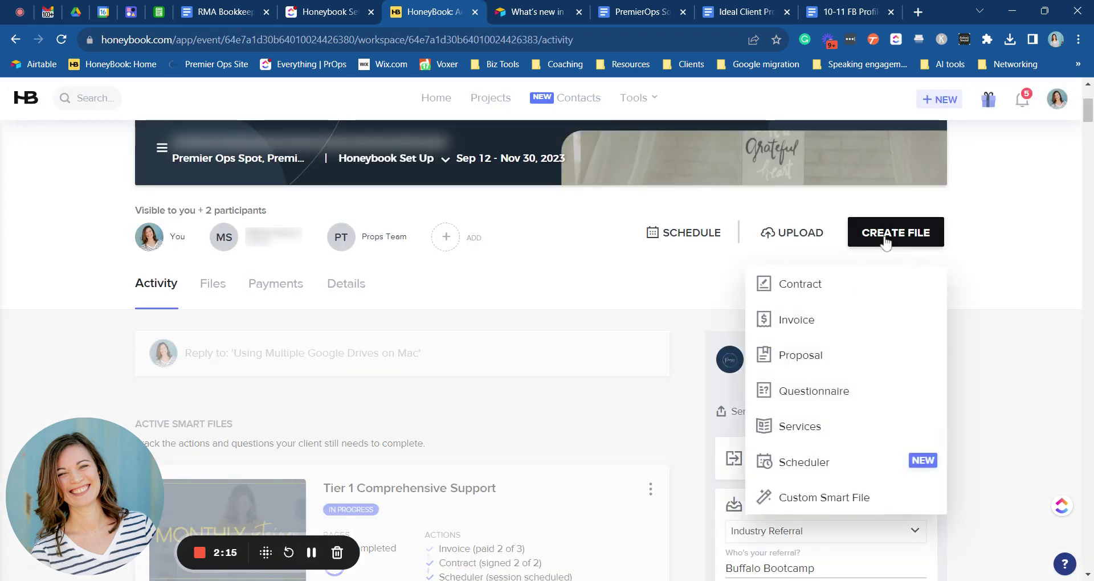
left_click(824, 318)
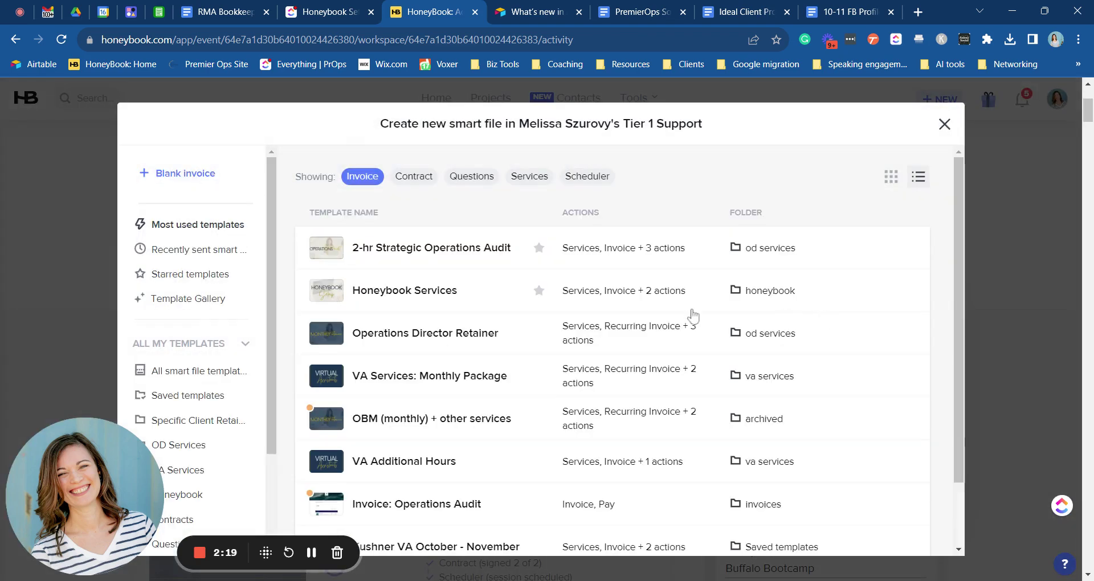
scroll(194, 311, "down", 2)
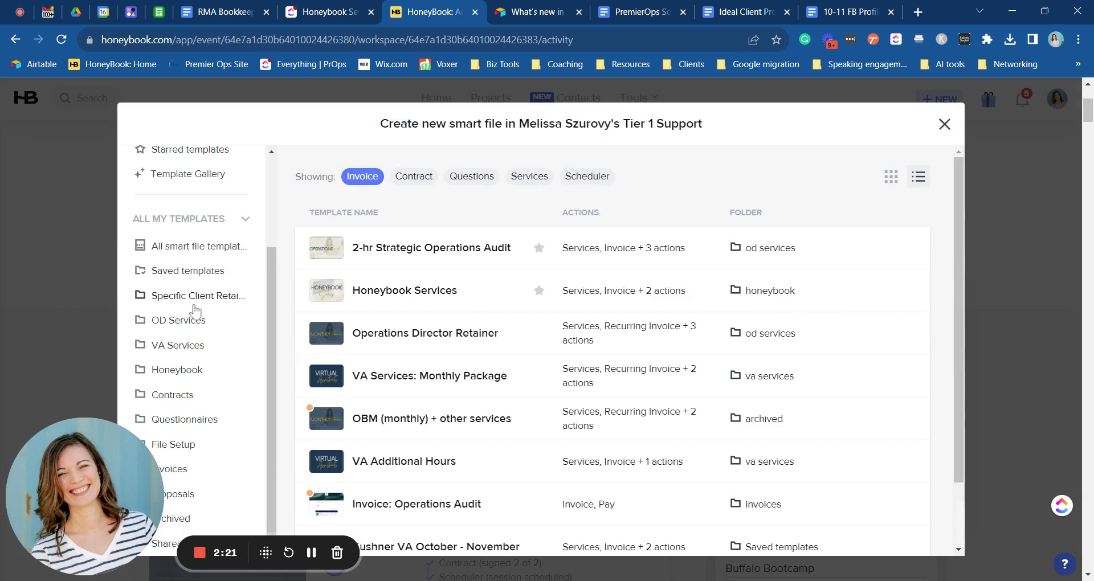
left_click(203, 481)
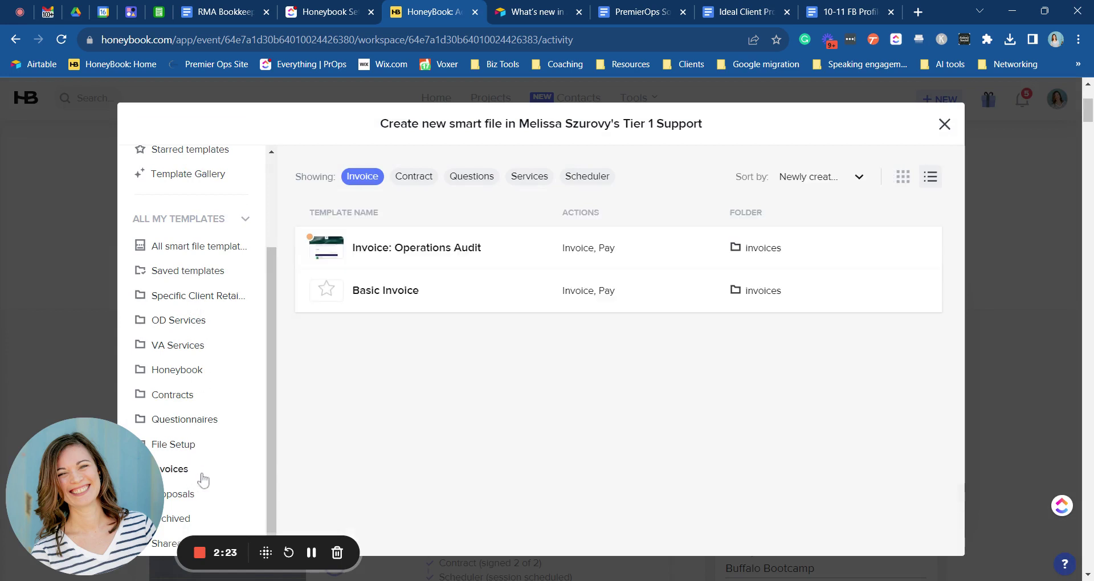
left_click(422, 301)
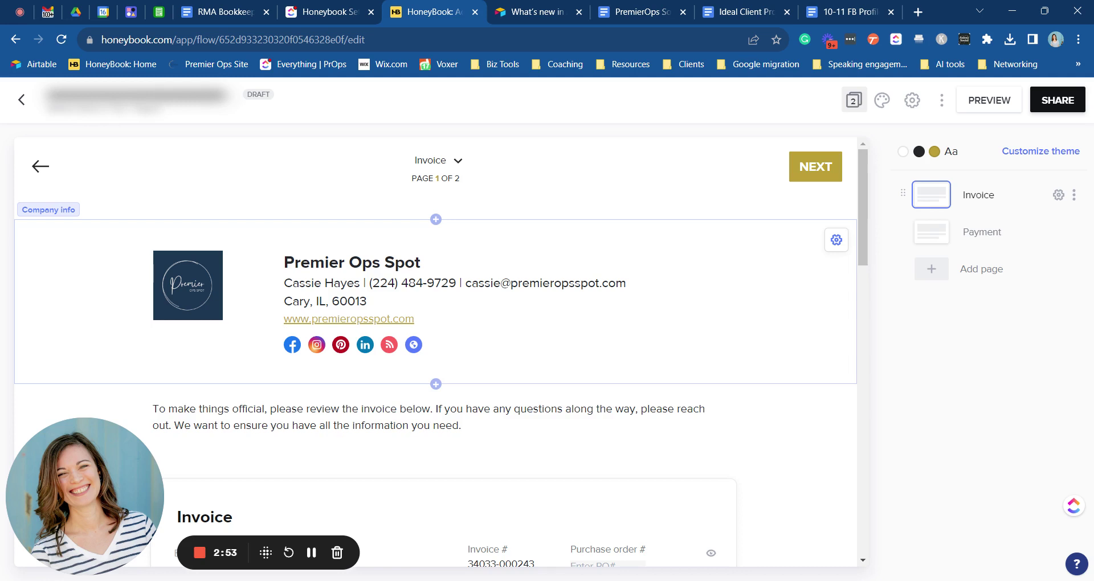
- Replace the placeholder My Service line with the saved Honeybook Basics Guide item
scroll(369, 320, "down", 8)
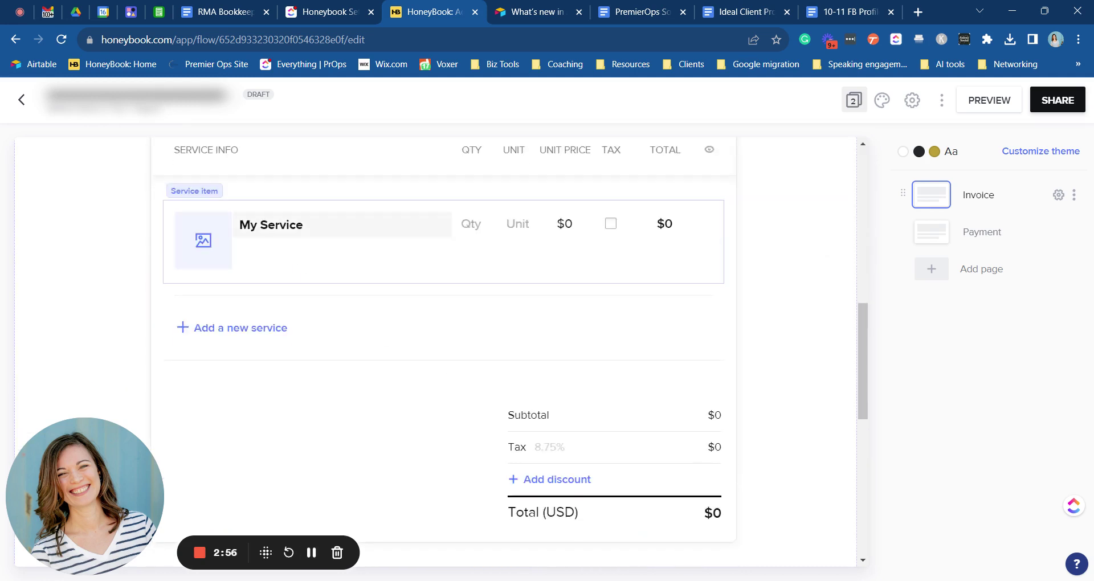
left_click(348, 225)
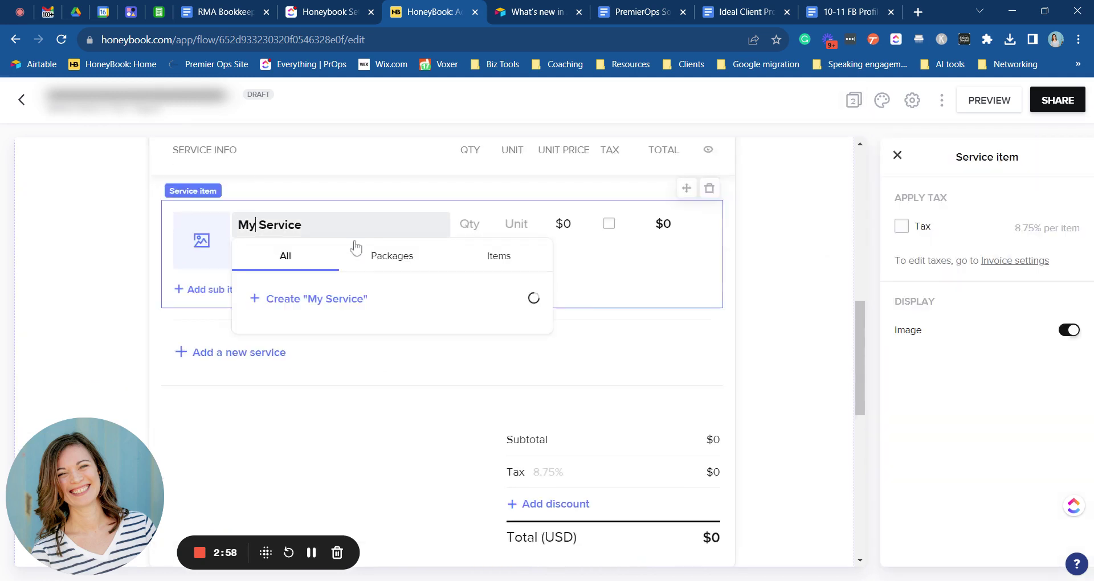
left_click(506, 261)
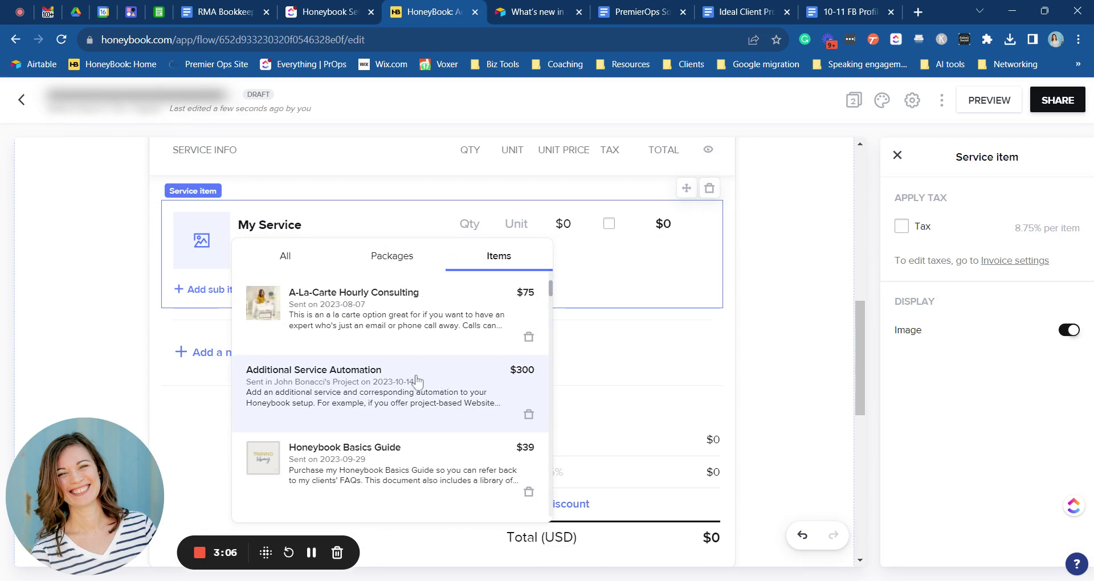
left_click(392, 466)
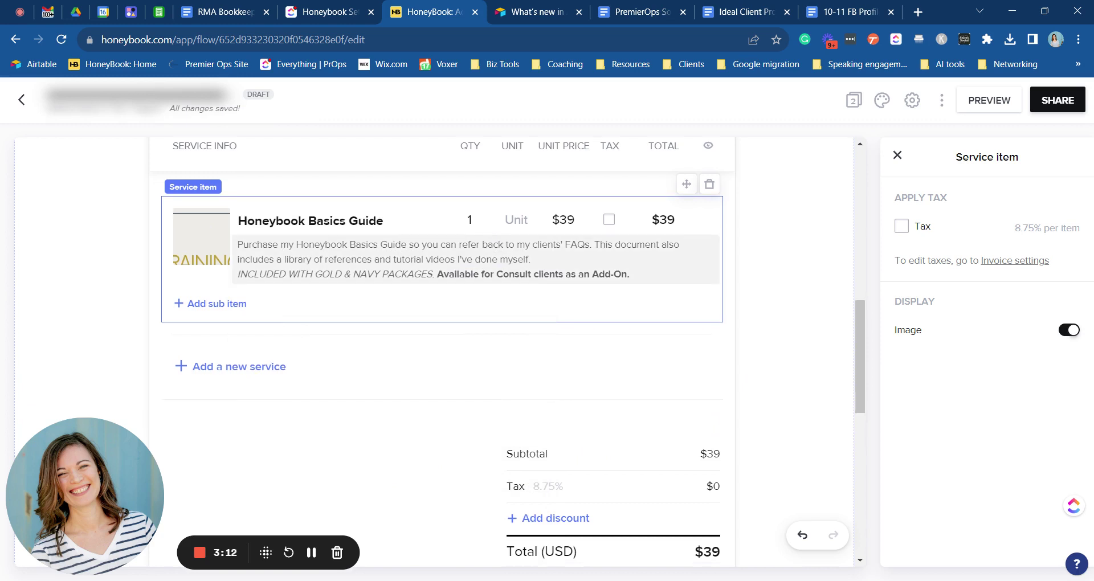
- Delete the second and third payments from the invoice's payment schedule so one payment covers the total
scroll(466, 268, "down", 5)
scroll(466, 268, "down", 4)
left_click(337, 247)
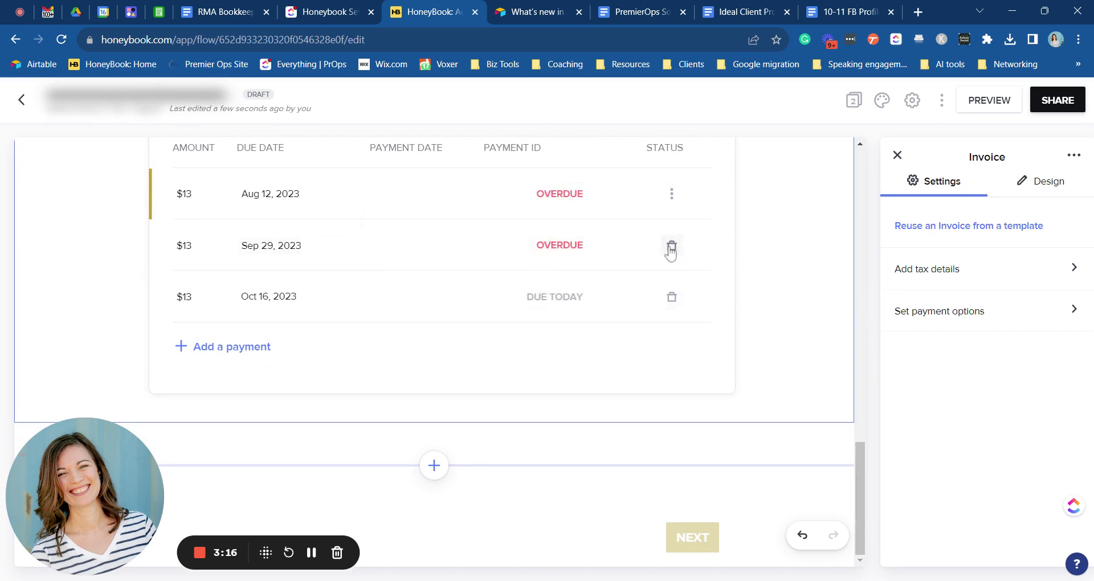
left_click(672, 246)
left_click(672, 253)
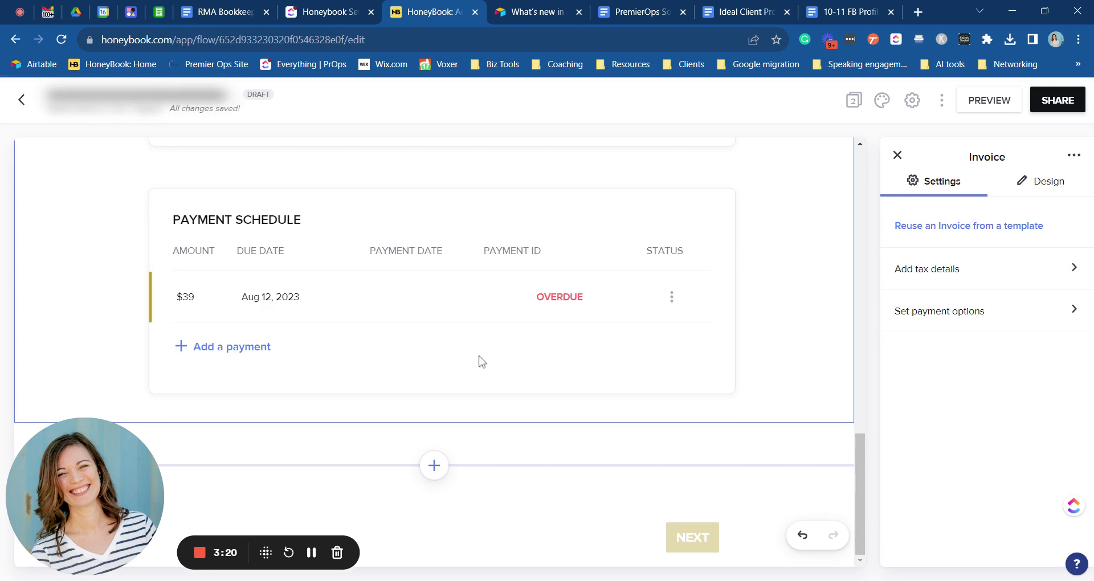
- Set the remaining payment's due date to a smart date of 1 day after the invoice has been sent
left_click(297, 297)
left_click(430, 299)
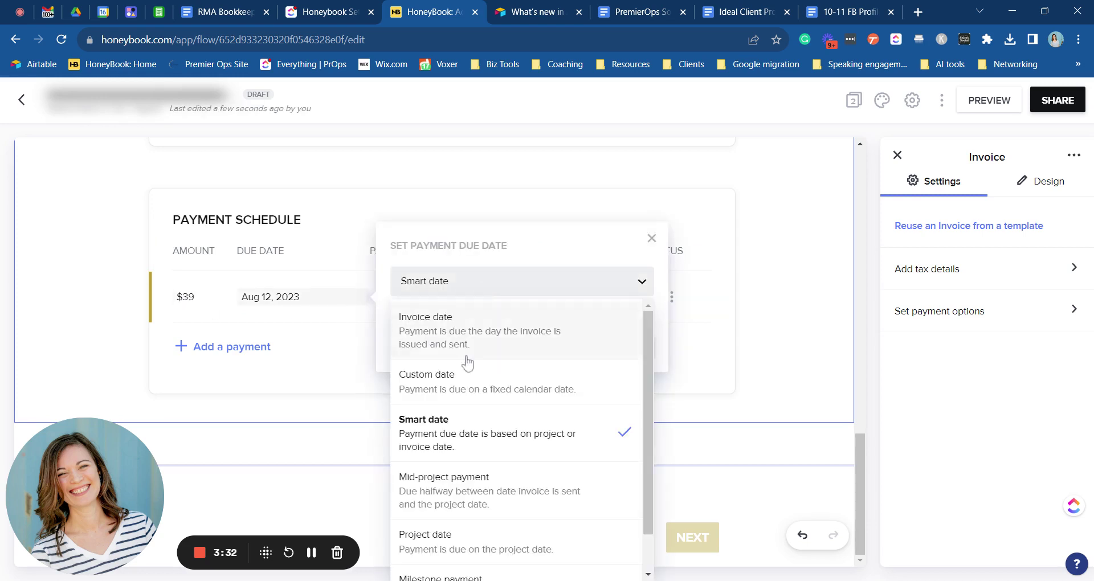
left_click(444, 440)
left_click(460, 318)
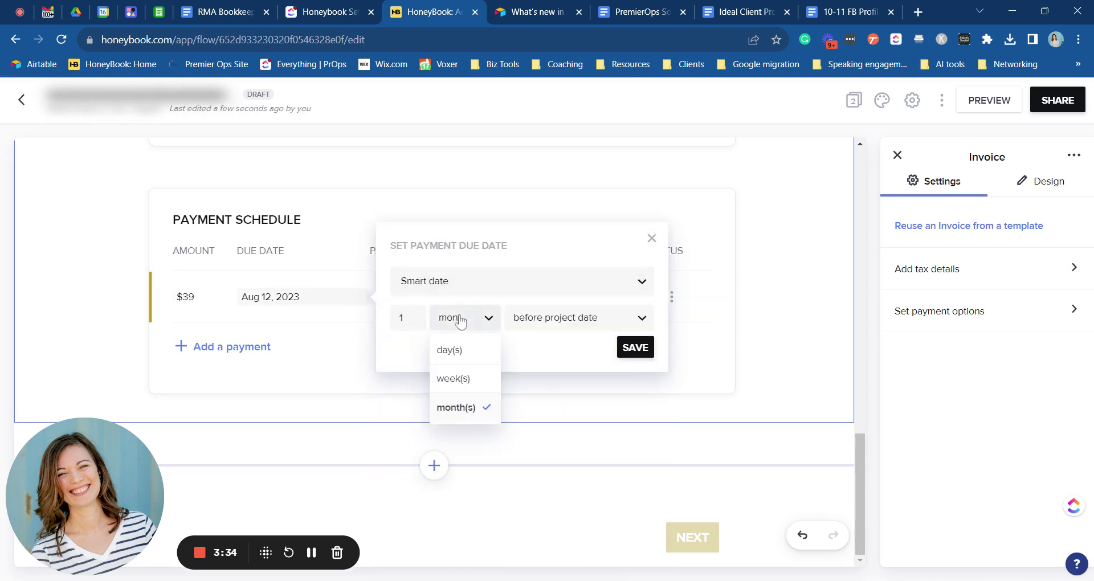
left_click(448, 349)
left_click(563, 323)
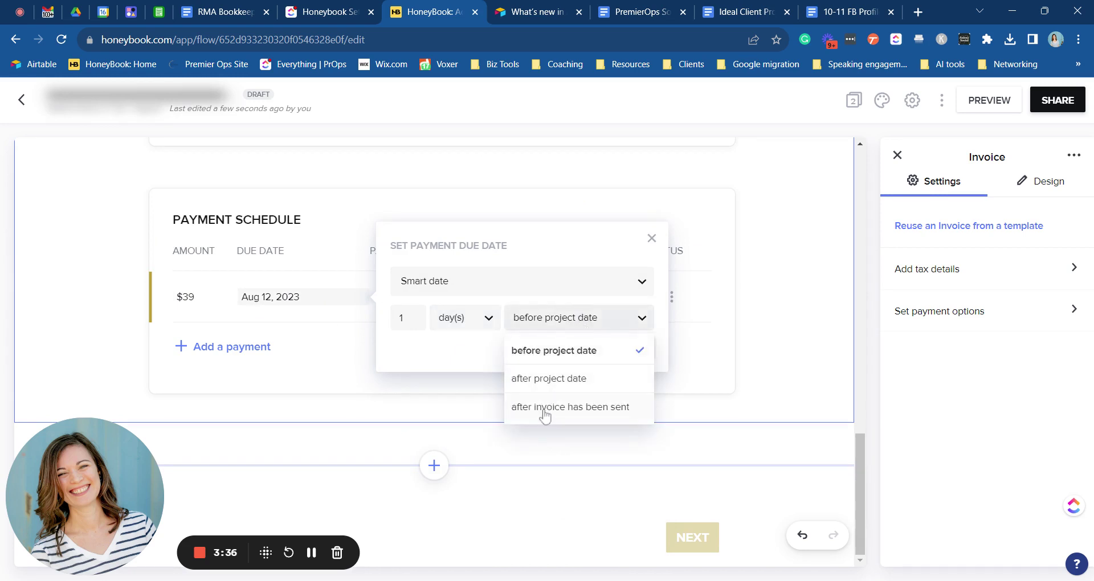
left_click(545, 410)
left_click(636, 349)
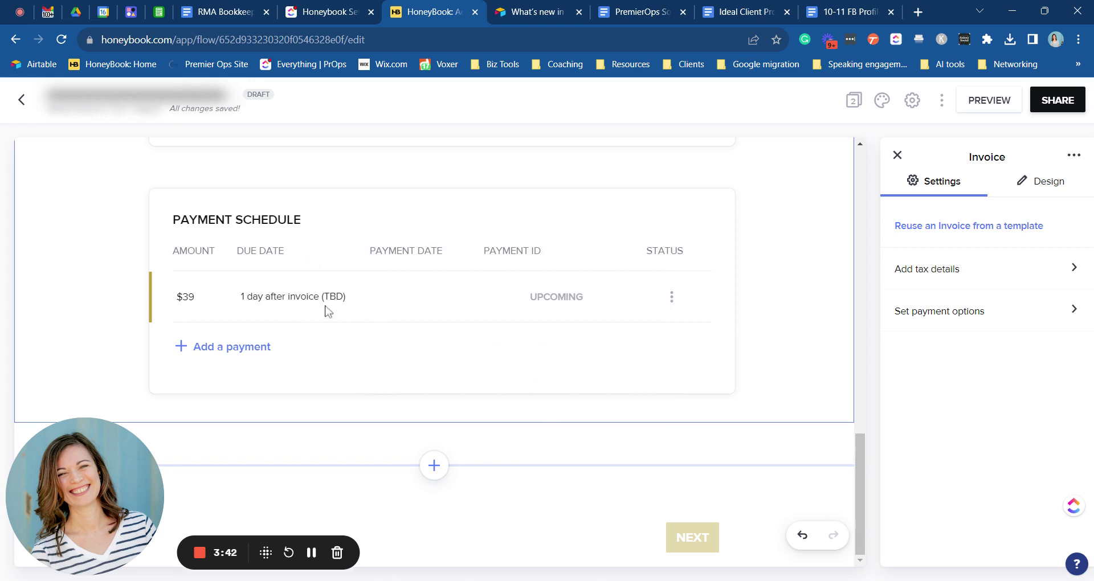
- Examine the invoice's payment options, design options and service details, and close the invoice settings
left_click(992, 314)
scroll(1020, 359, "down", 1)
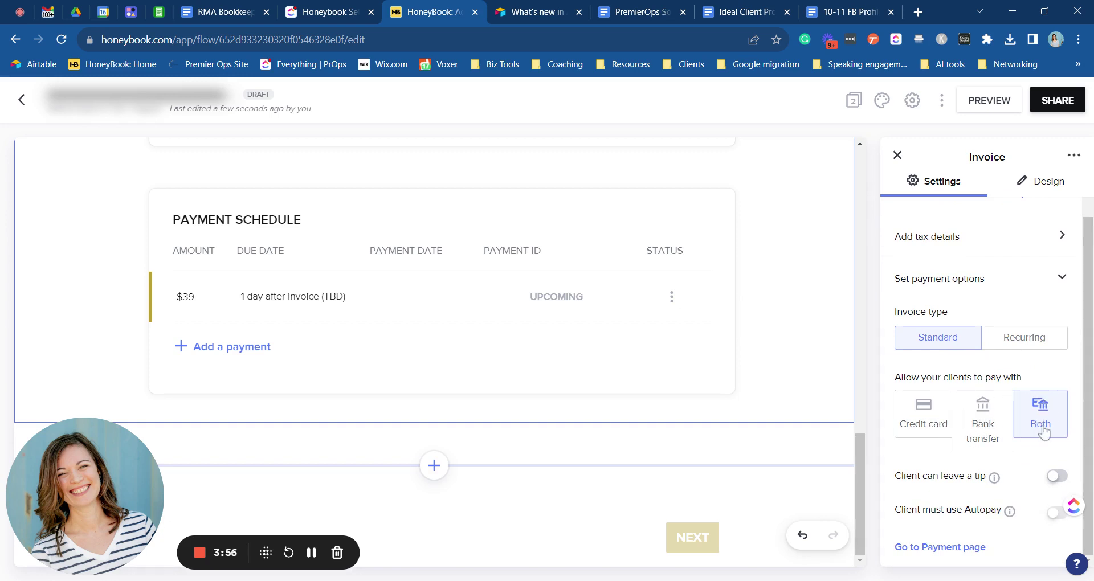
scroll(1043, 433, "up", 1)
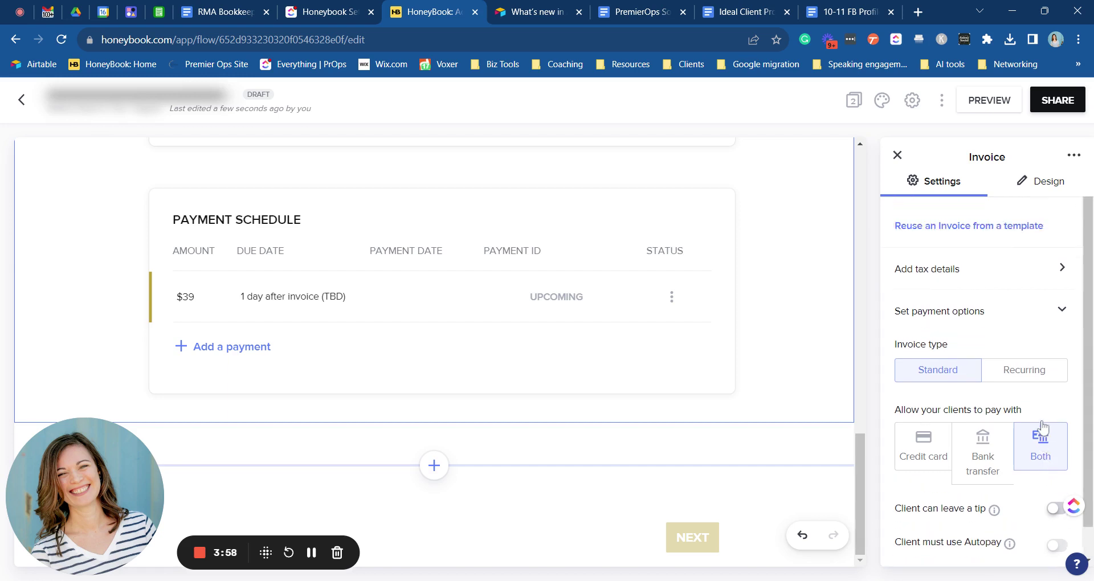
left_click(1029, 187)
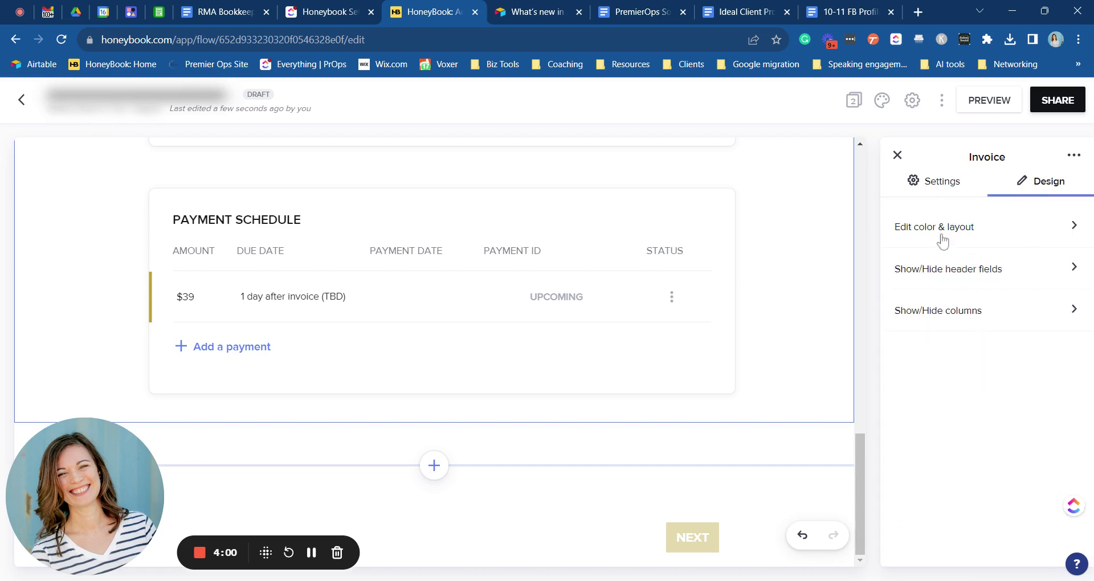
left_click(938, 181)
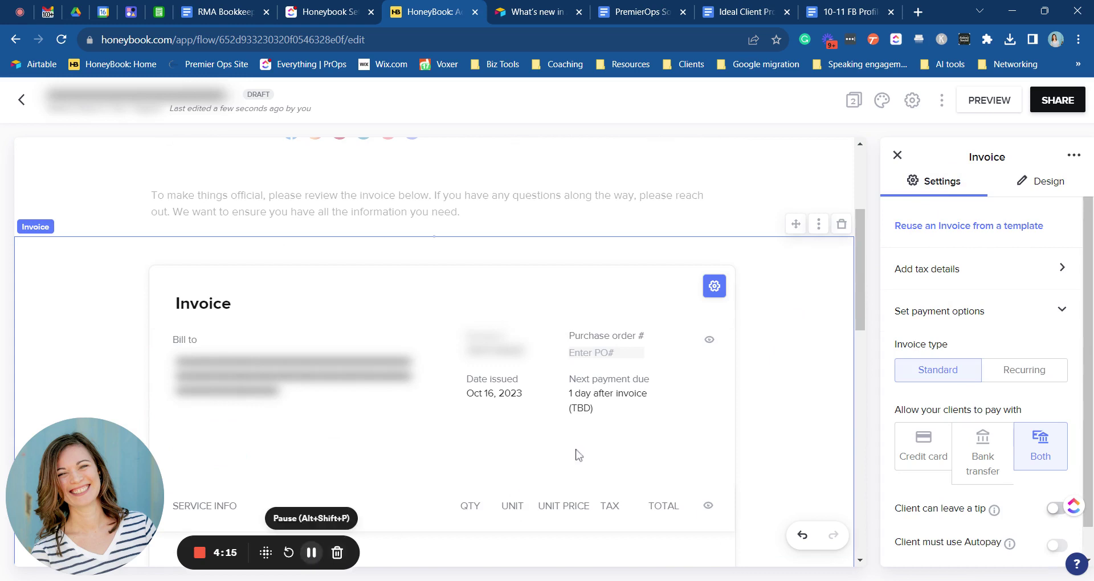
scroll(621, 420, "down", 3)
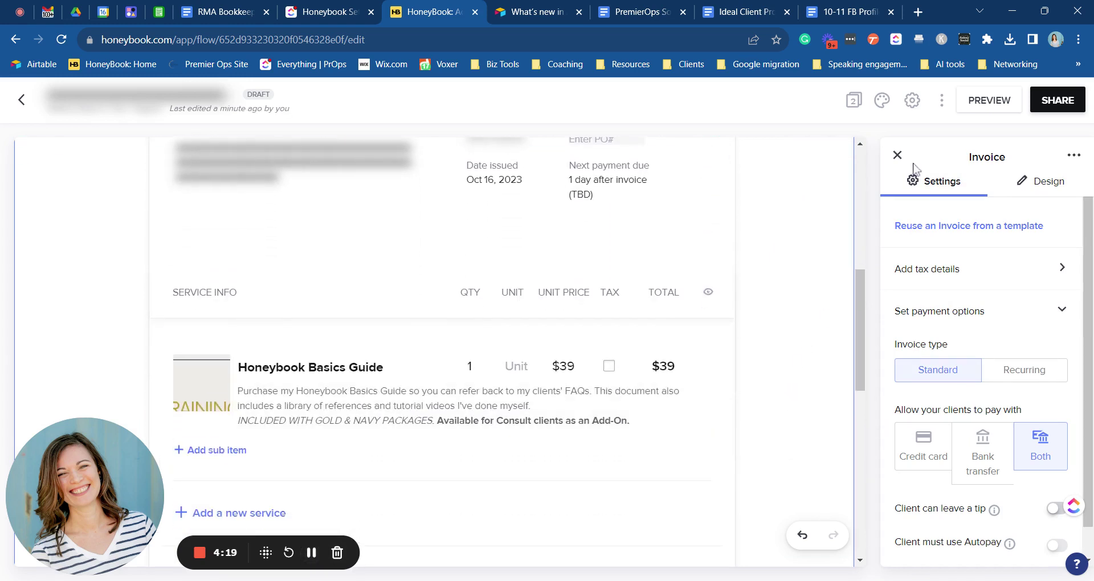
left_click(898, 155)
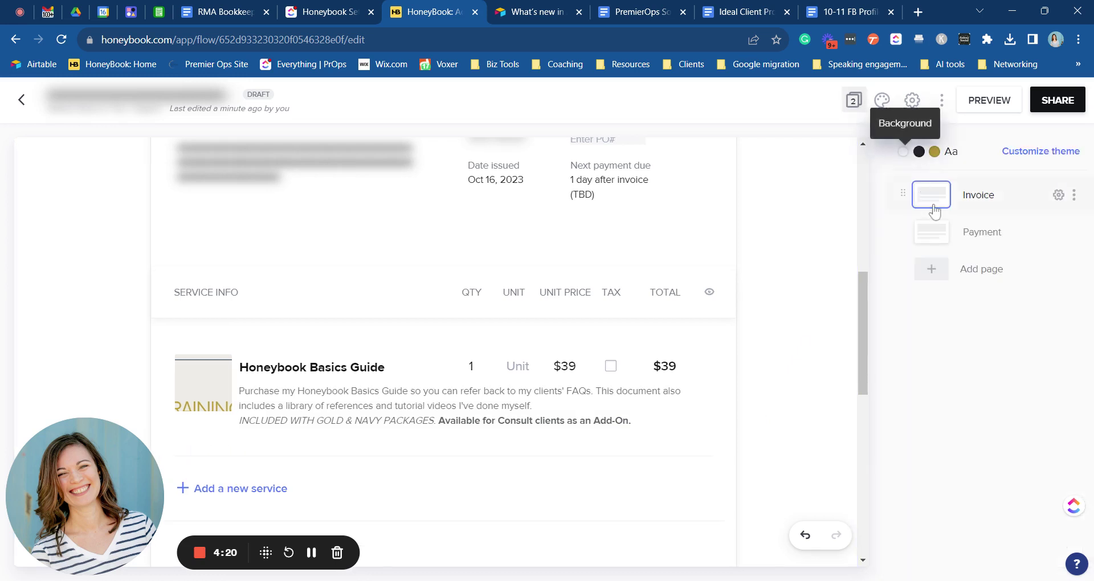
- Check the file's Payment page and open the invoice's sharing dialog
left_click(943, 235)
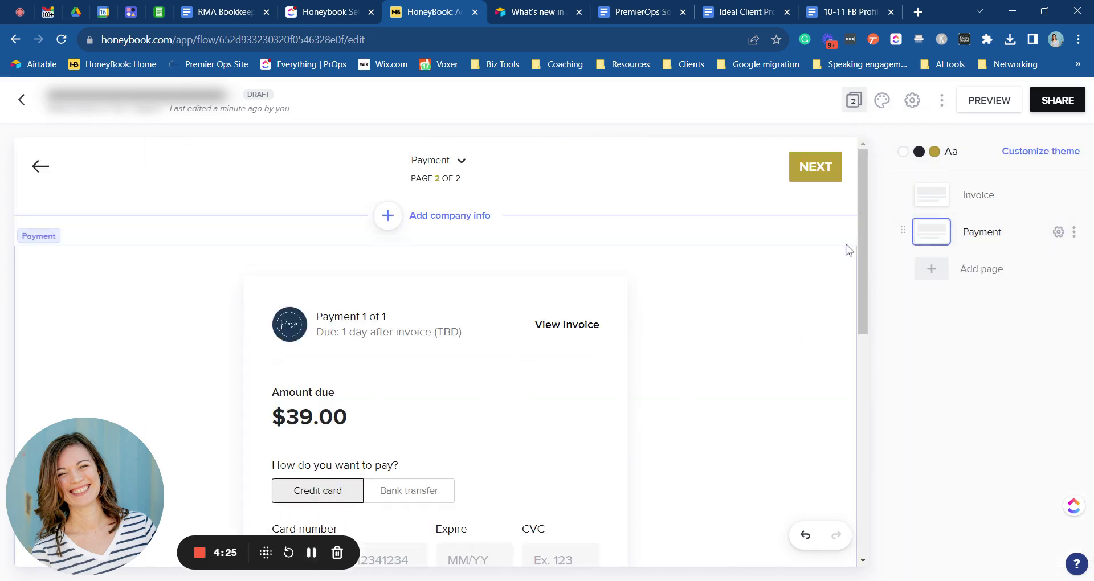
scroll(682, 350, "down", 5)
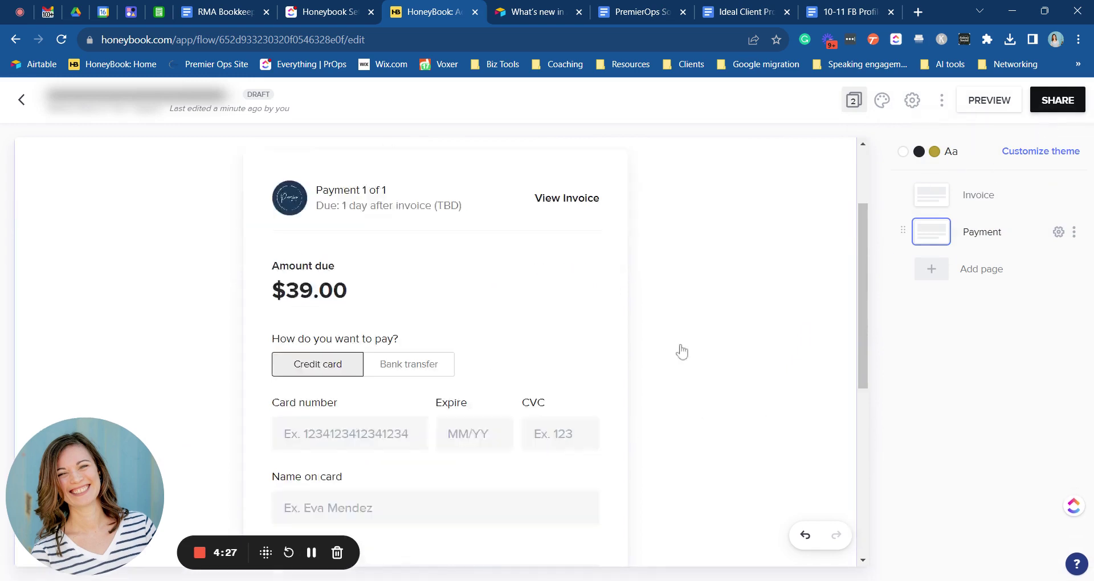
left_click(1047, 106)
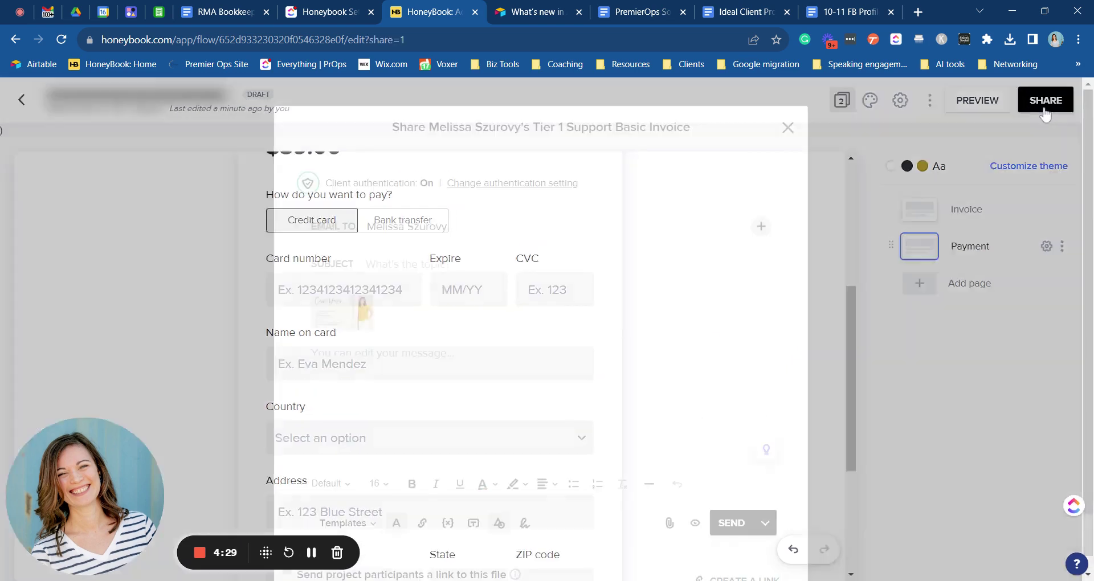